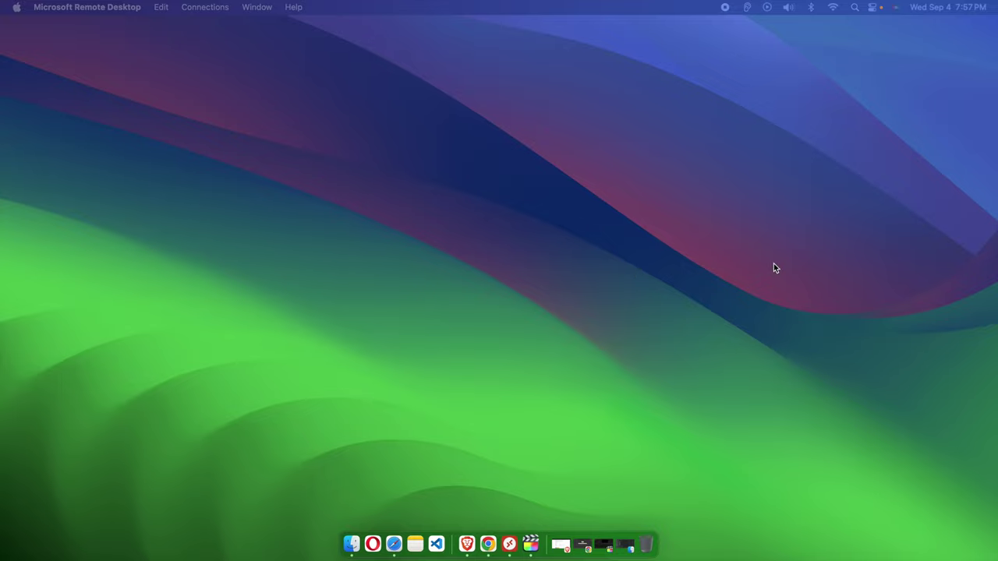
# Search Spotlight for 'sc' to find the Screen Sharing app.
pyautogui.press('super+space')
pyautogui.press('Escape')
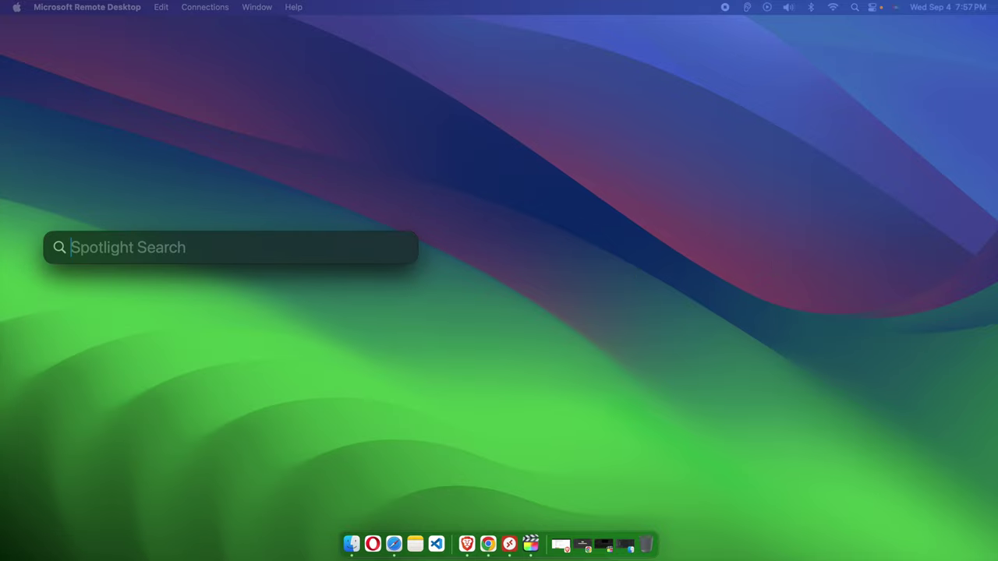
pyautogui.press('Escape')
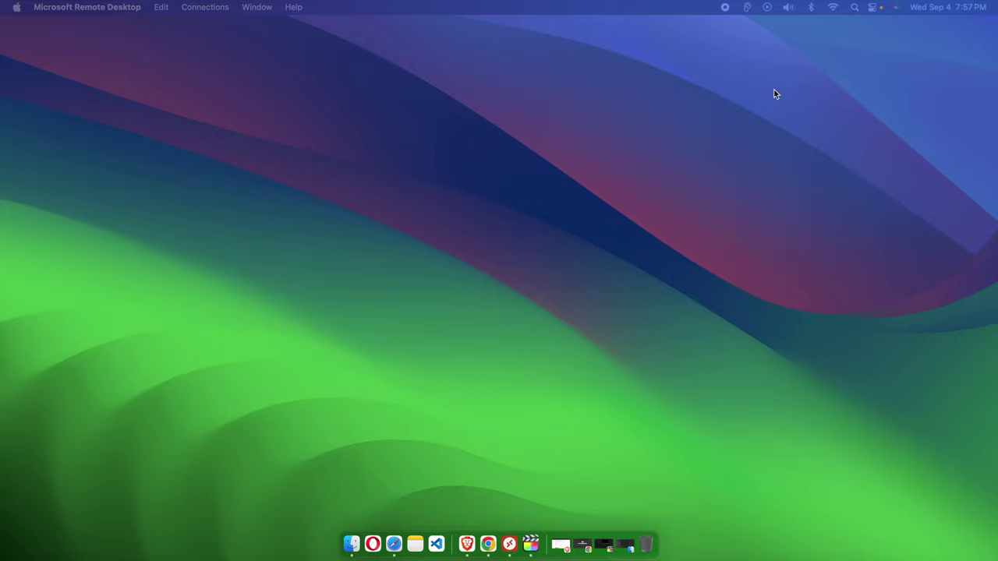
pyautogui.click(855, 10)
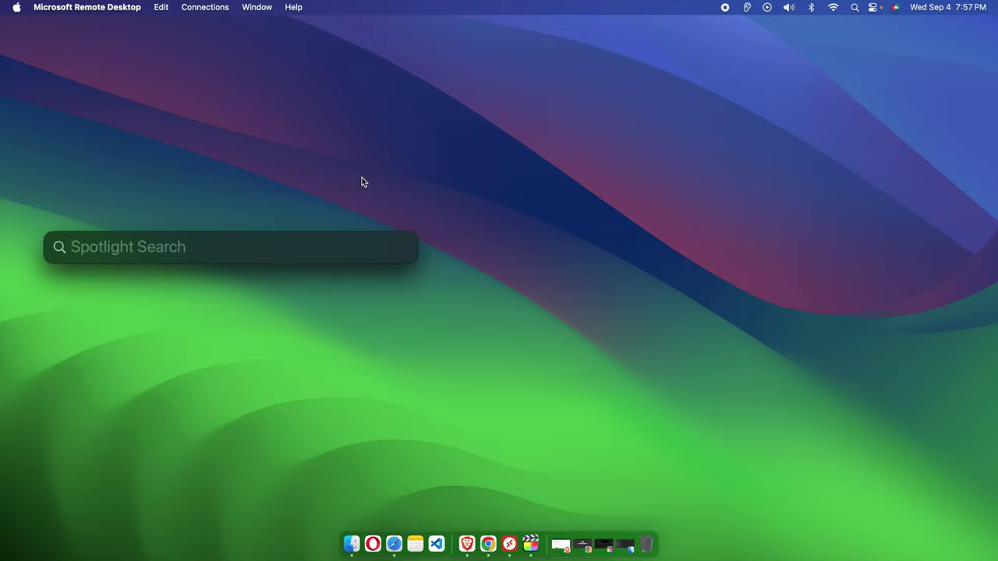
pyautogui.click(559, 153)
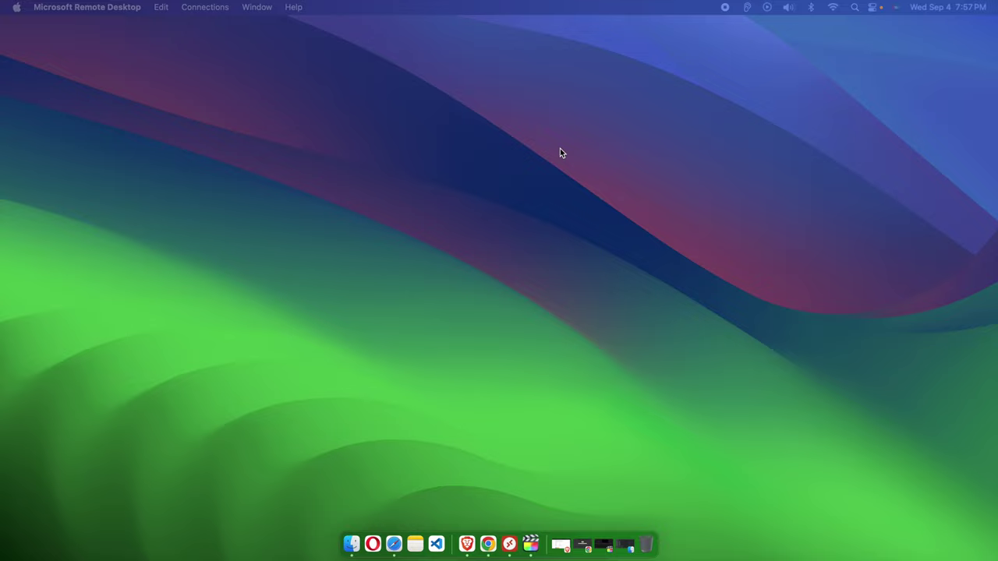
pyautogui.press('super+space')
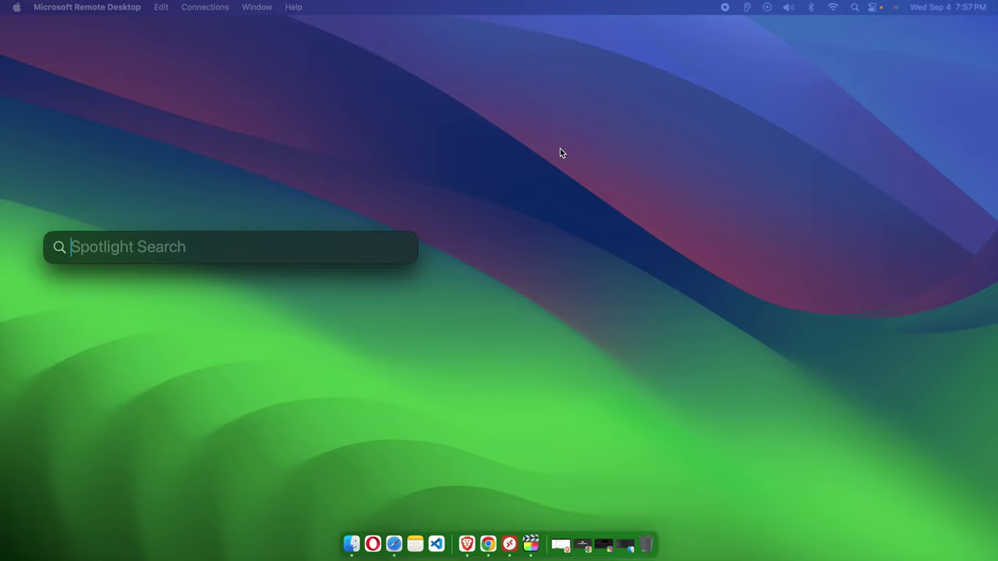
pyautogui.write('sc')
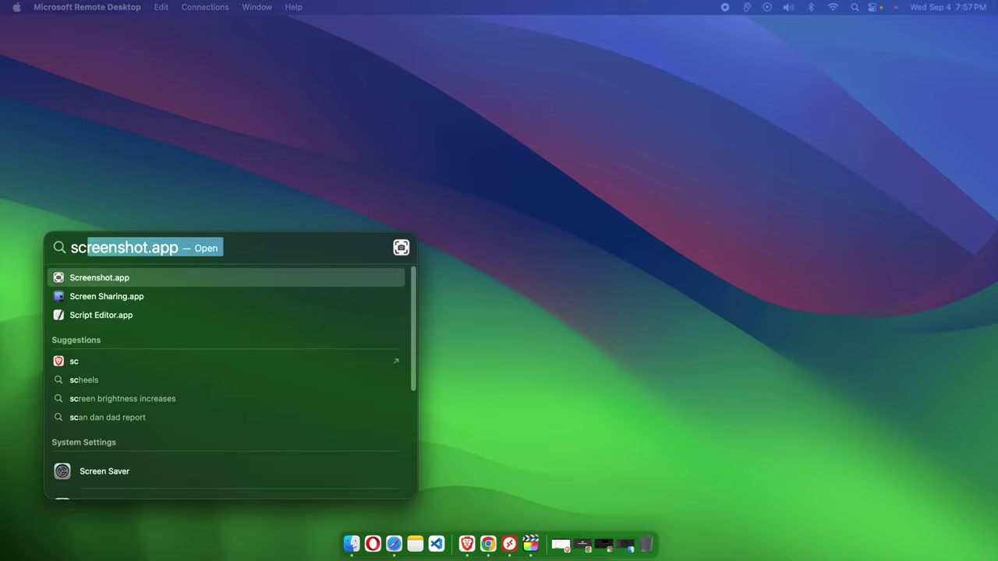
# Launch Screen Sharing, move its window higher, and open the Apple menu.
pyautogui.click(136, 299)
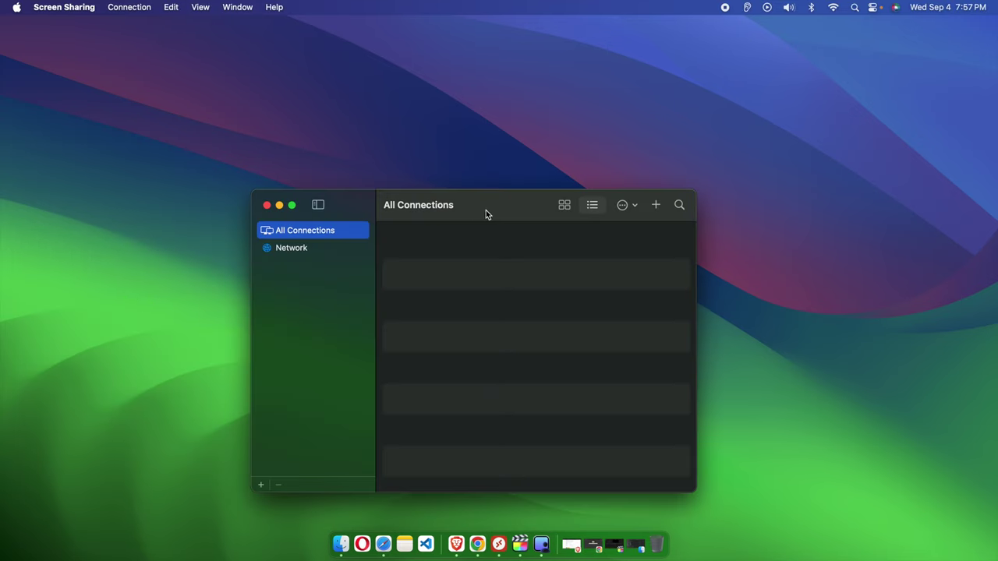
pyautogui.moveTo(485, 210); pyautogui.dragTo(480, 156)
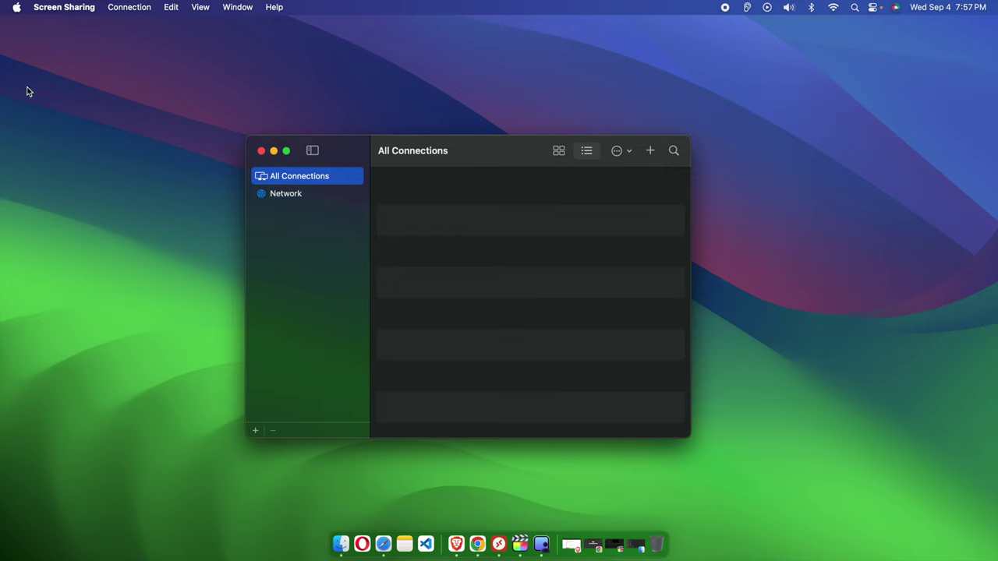
pyautogui.click(16, 11)
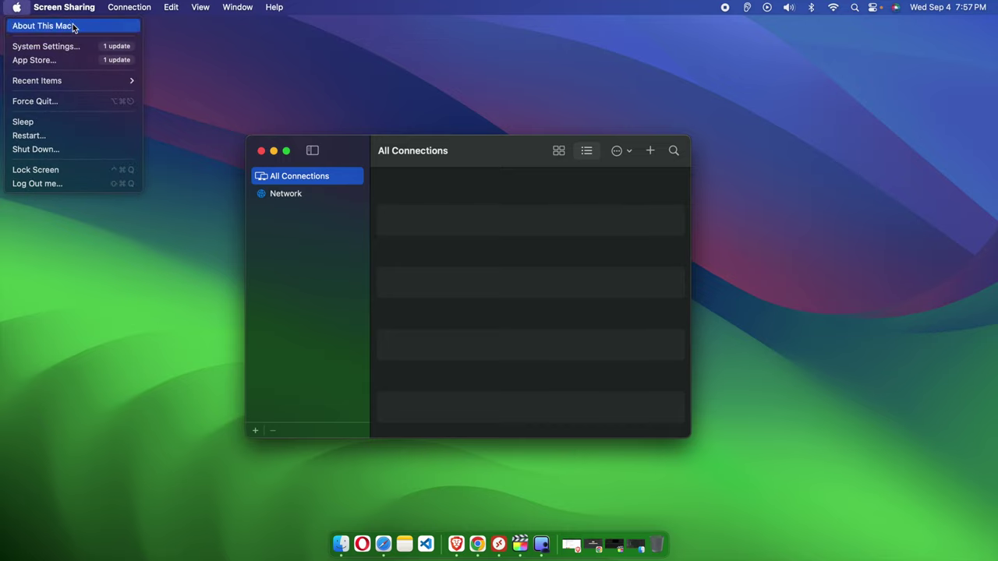
# Look up this Mac's Wi-Fi IP address, 192.168.1.199, in Network settings, then dismiss the details.
pyautogui.click(48, 51)
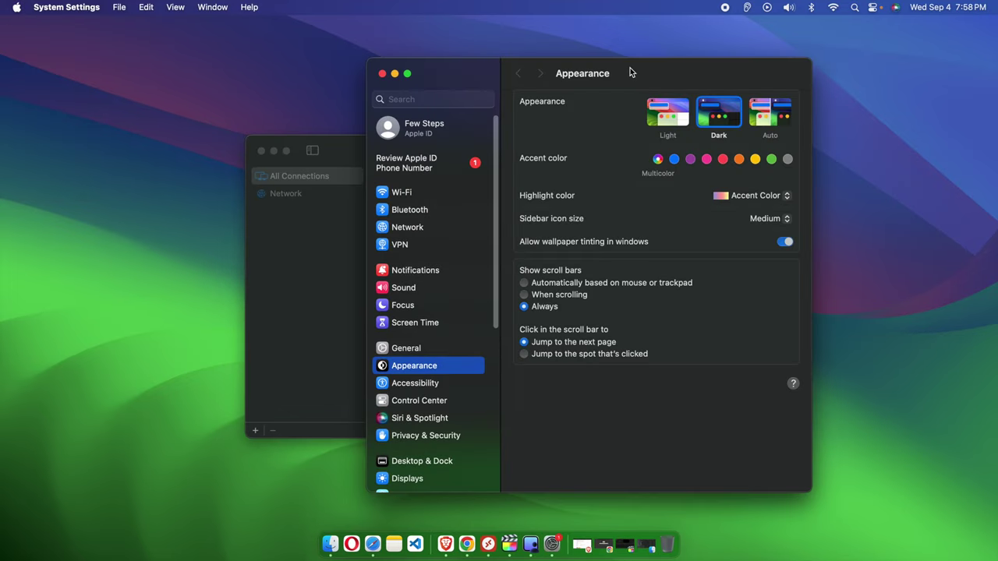
pyautogui.moveTo(633, 72); pyautogui.dragTo(353, 58)
pyautogui.click(137, 216)
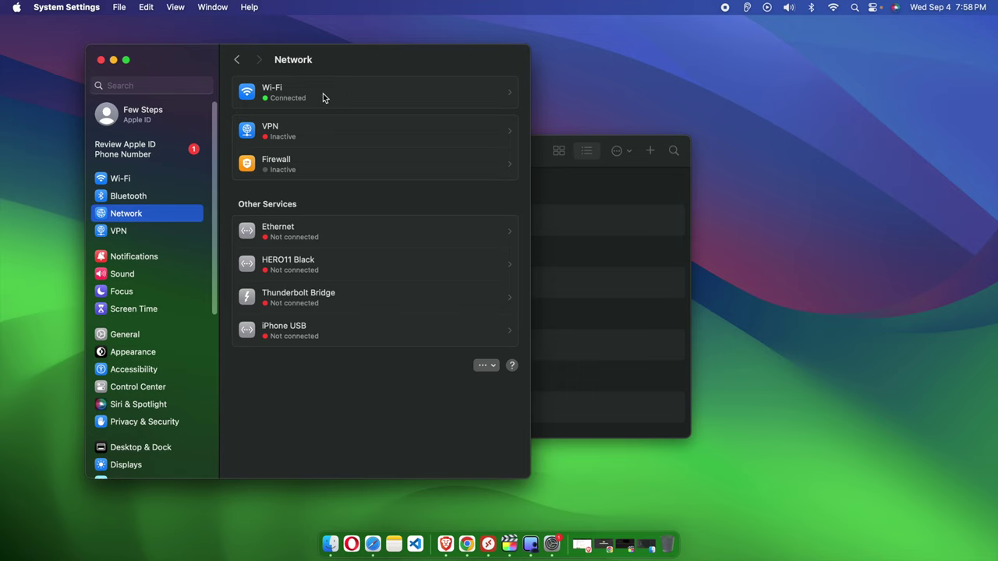
pyautogui.click(483, 94)
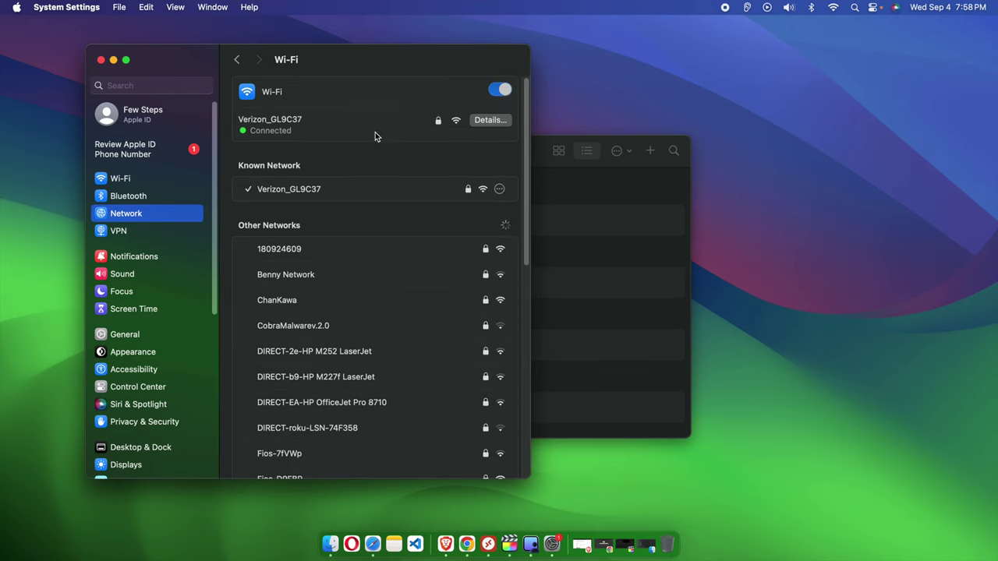
pyautogui.click(502, 122)
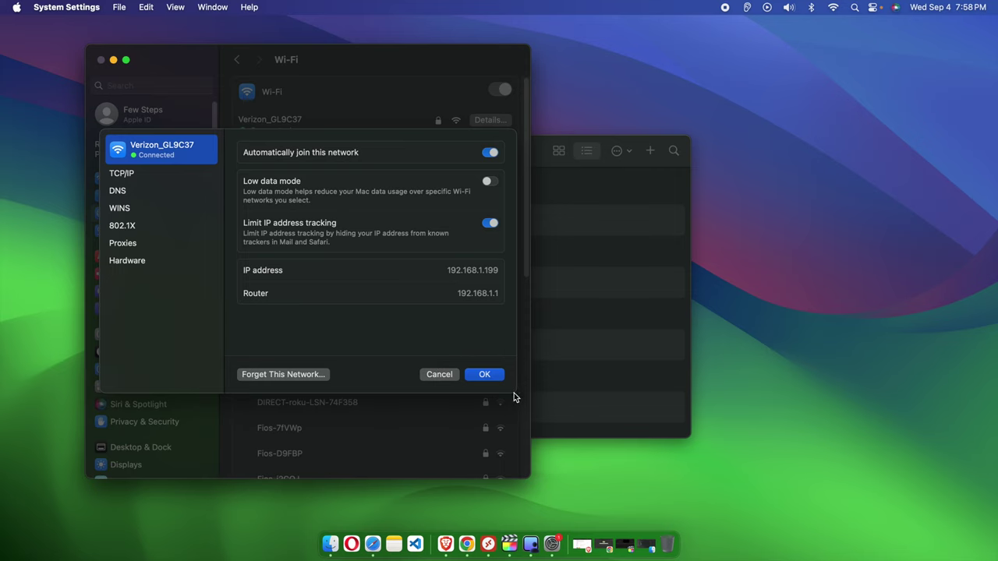
pyautogui.click(442, 374)
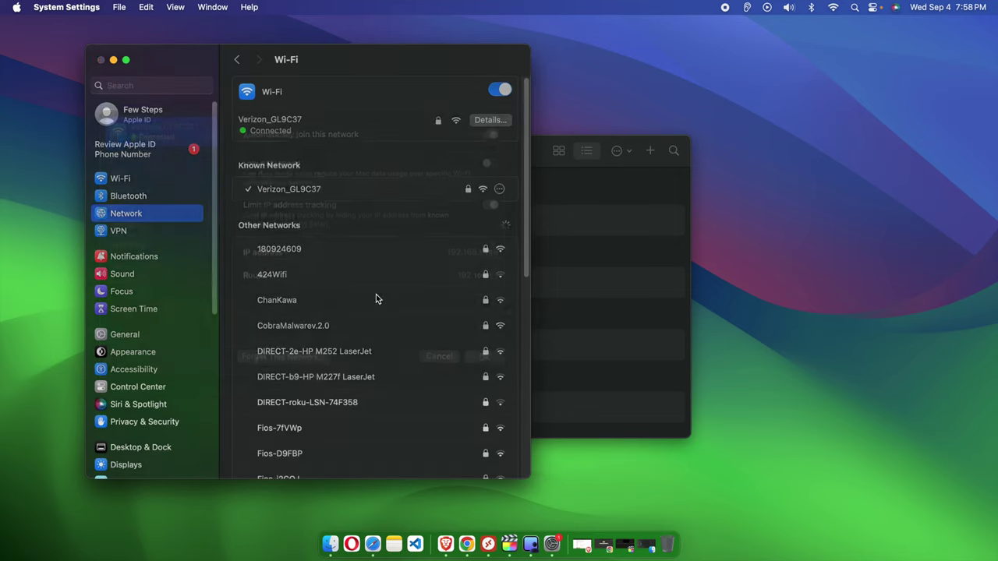
# Close System Settings and connect Screen Sharing to the Mac at 192.168.1.222.
pyautogui.click(100, 60)
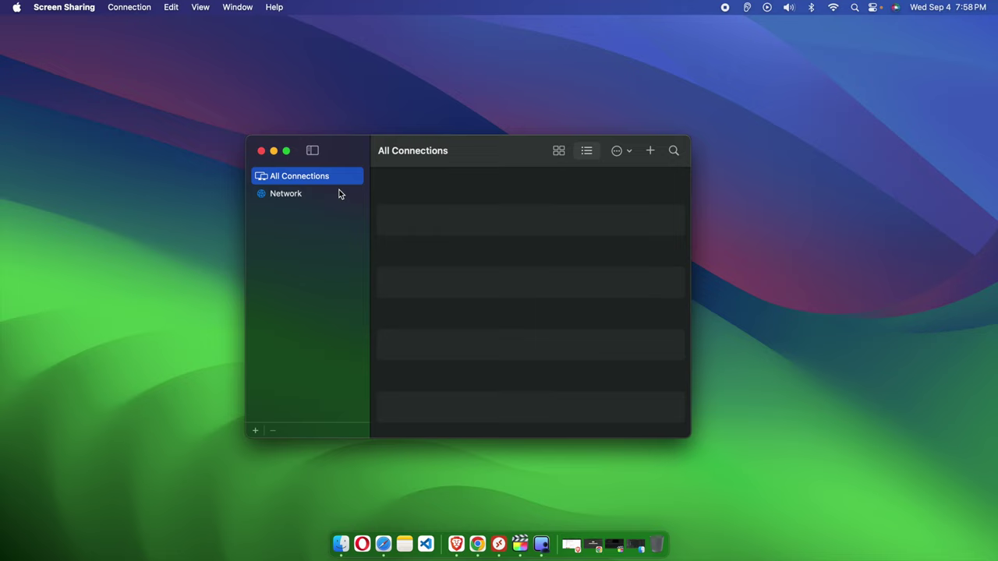
pyautogui.moveTo(456, 157); pyautogui.dragTo(432, 146)
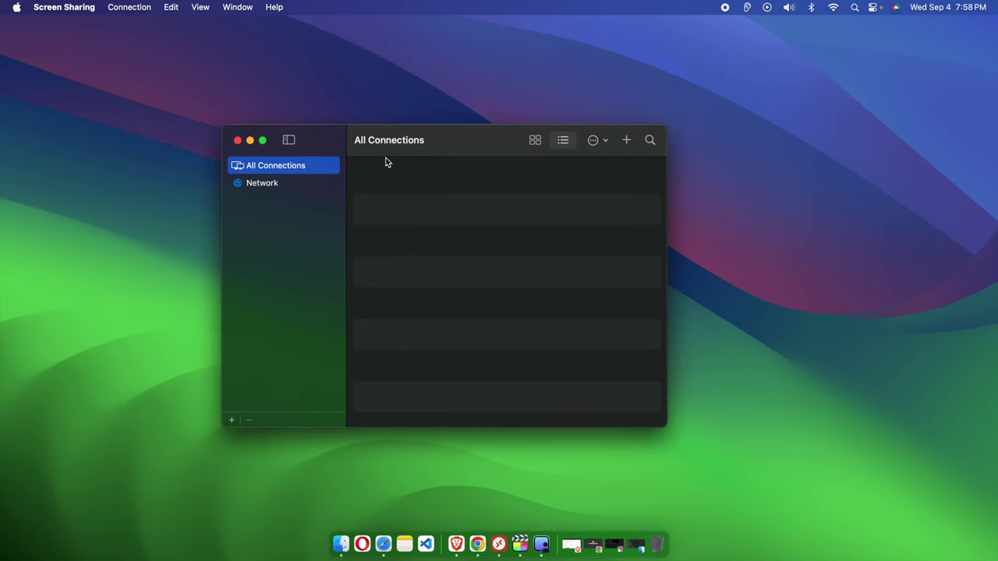
pyautogui.click(627, 140)
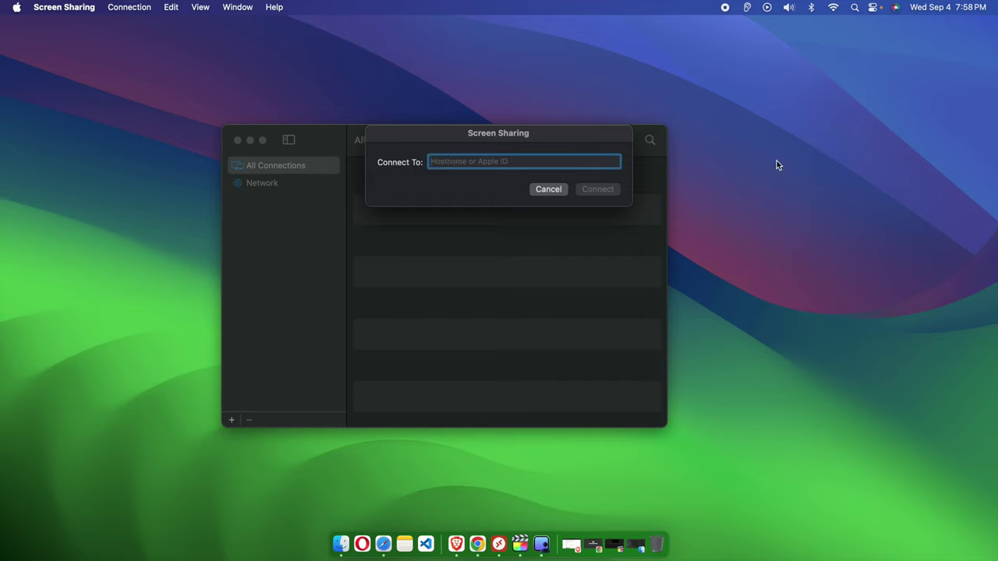
pyautogui.write('19')
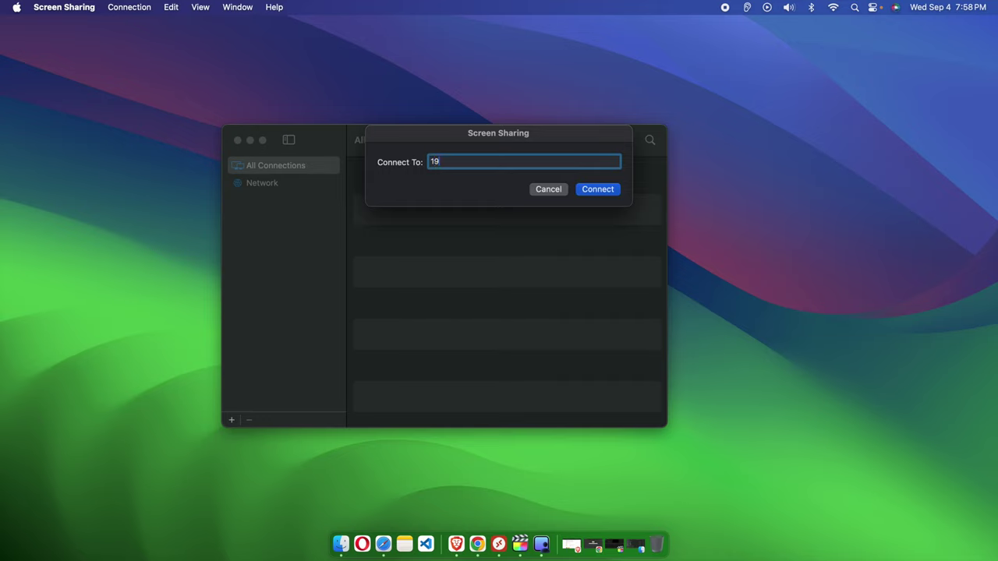
pyautogui.press('BackSpace')
pyautogui.press('BackSpace')
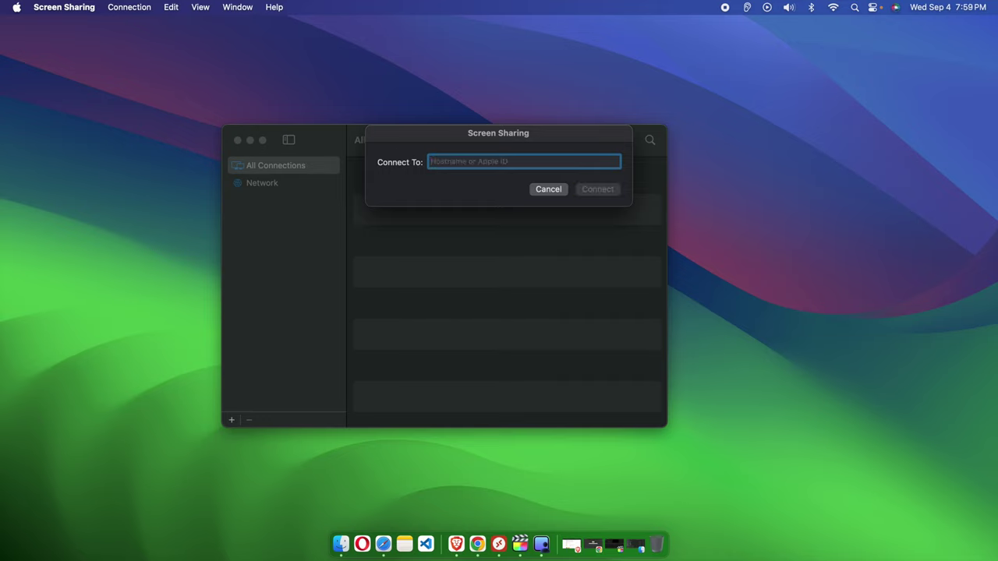
pyautogui.write('19')
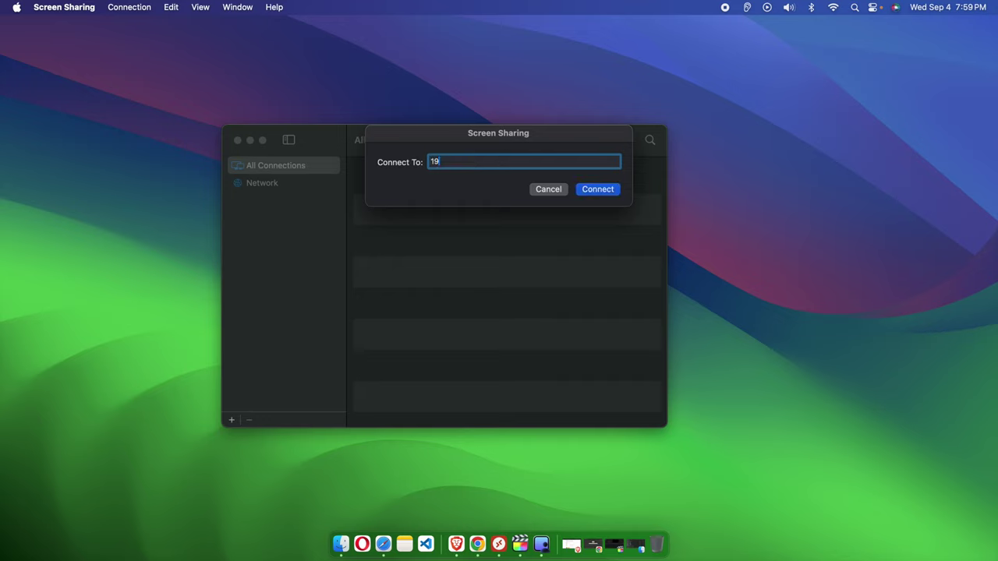
pyautogui.write('2.168.1.222')
pyautogui.click(598, 191)
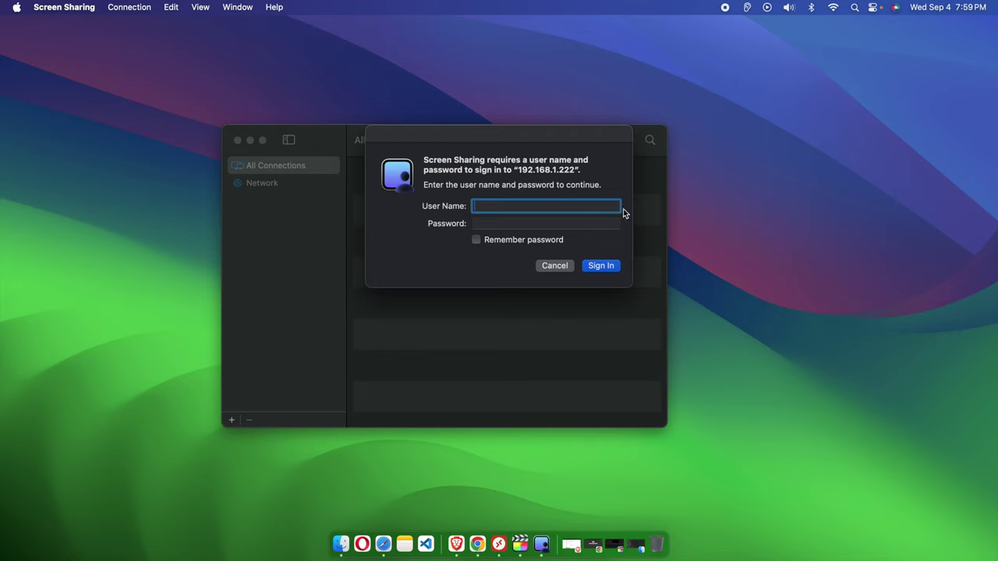
# Enter the remote account's user name and password in the sign-in prompt.
pyautogui.write('fewsteps')
pyautogui.press('Tab')
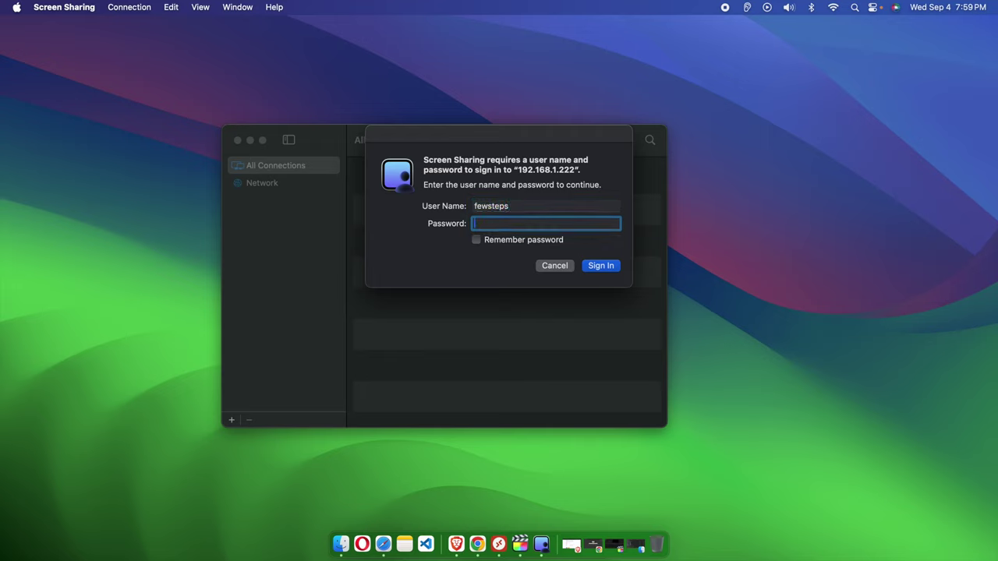
pyautogui.write('••••••')
# Sign in, check the remote Mac's Ethernet IP is 192.168.1.222, then close its System Settings.
pyautogui.click(601, 270)
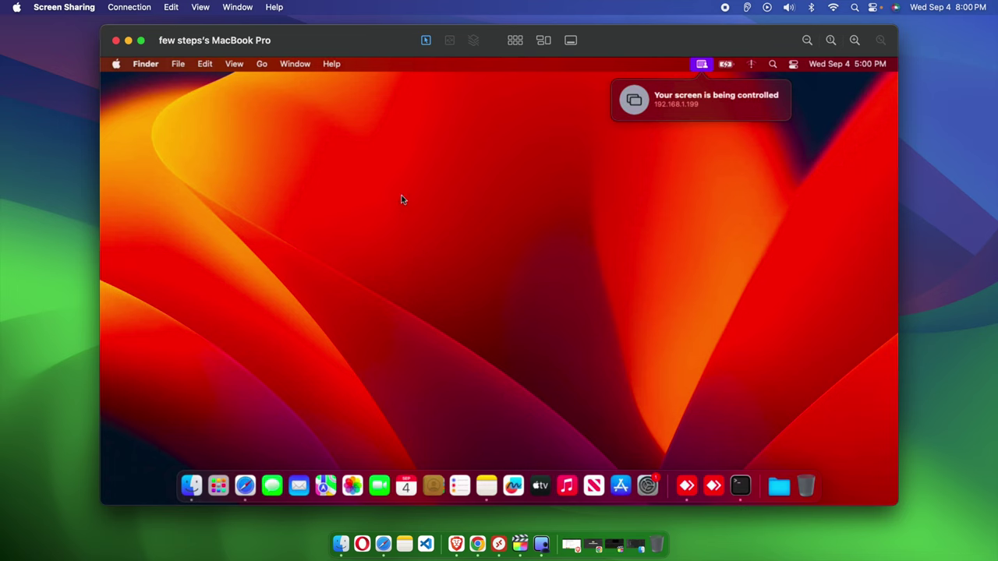
pyautogui.moveTo(293, 25)
pyautogui.mouseDown()
pyautogui.moveTo(327, 45)
pyautogui.moveTo(289, 29)
pyautogui.mouseUp()
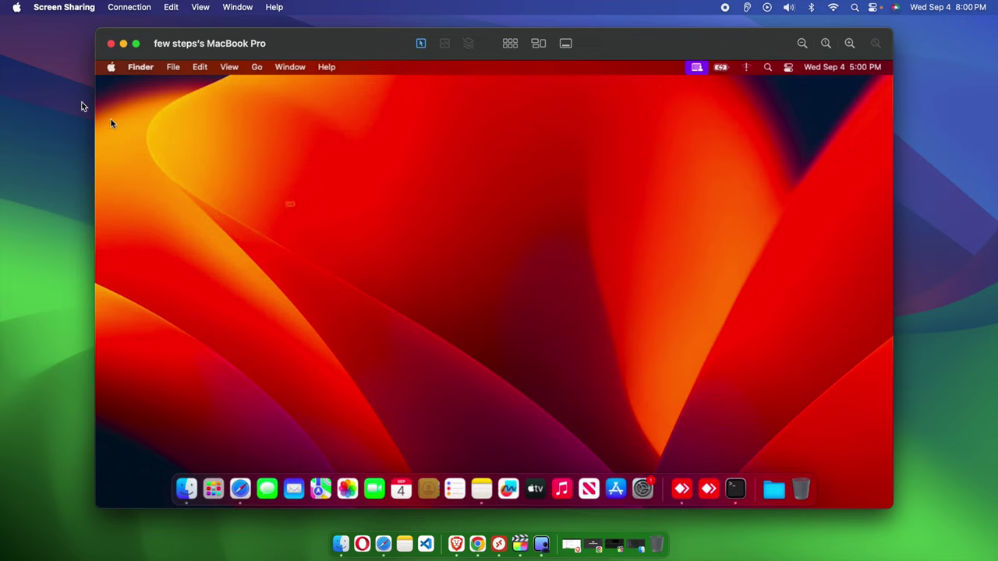
pyautogui.click(111, 68)
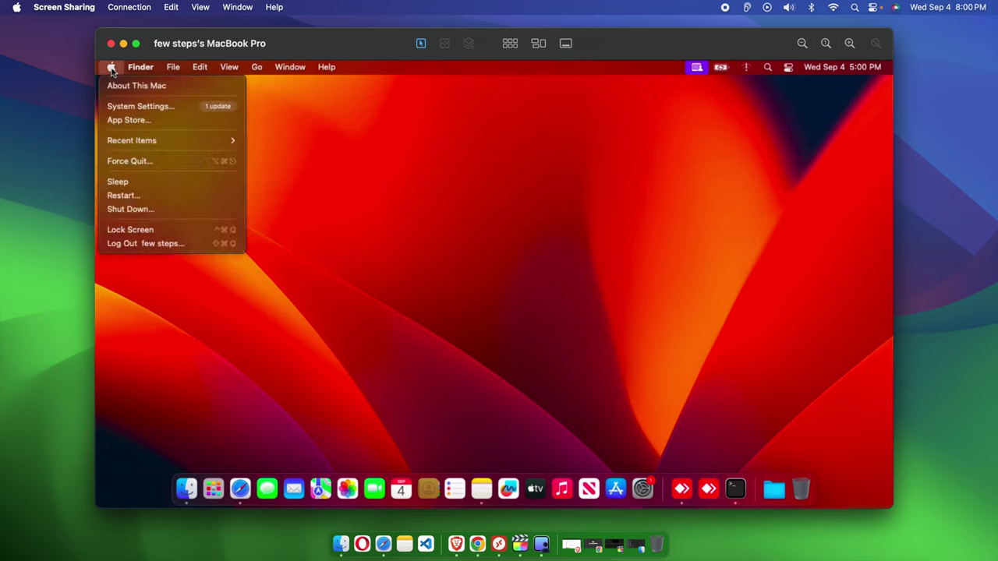
pyautogui.click(125, 107)
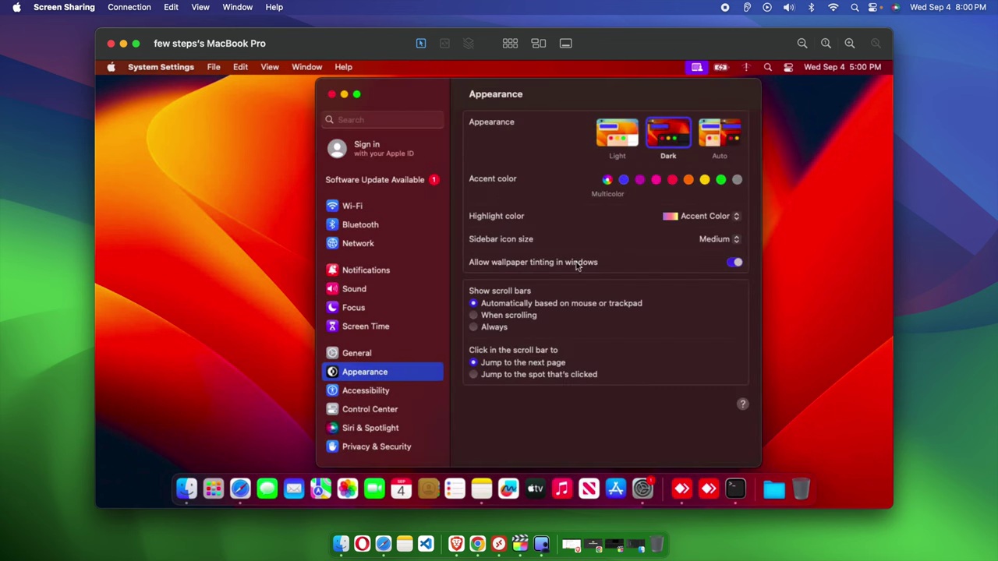
pyautogui.click(363, 247)
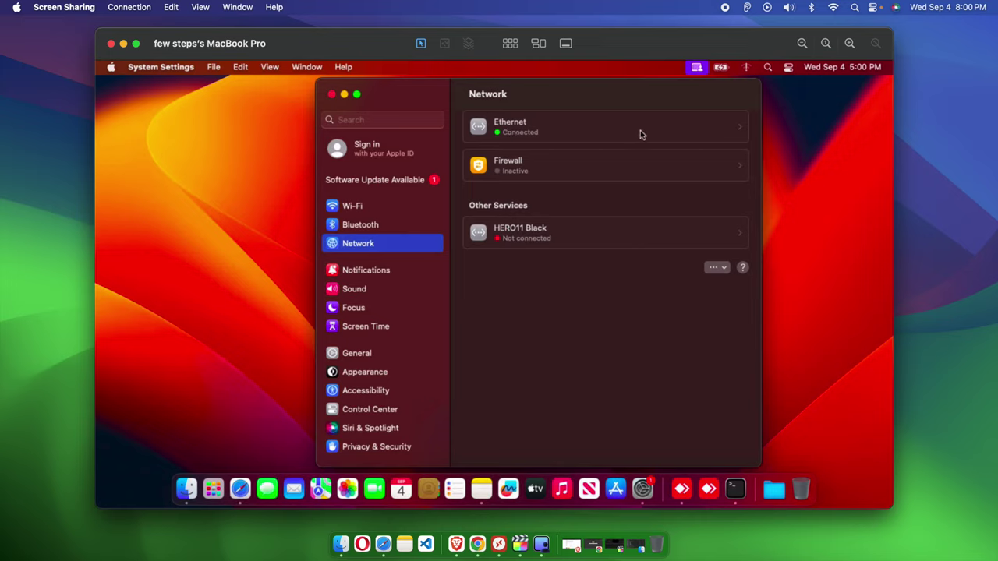
pyautogui.click(744, 132)
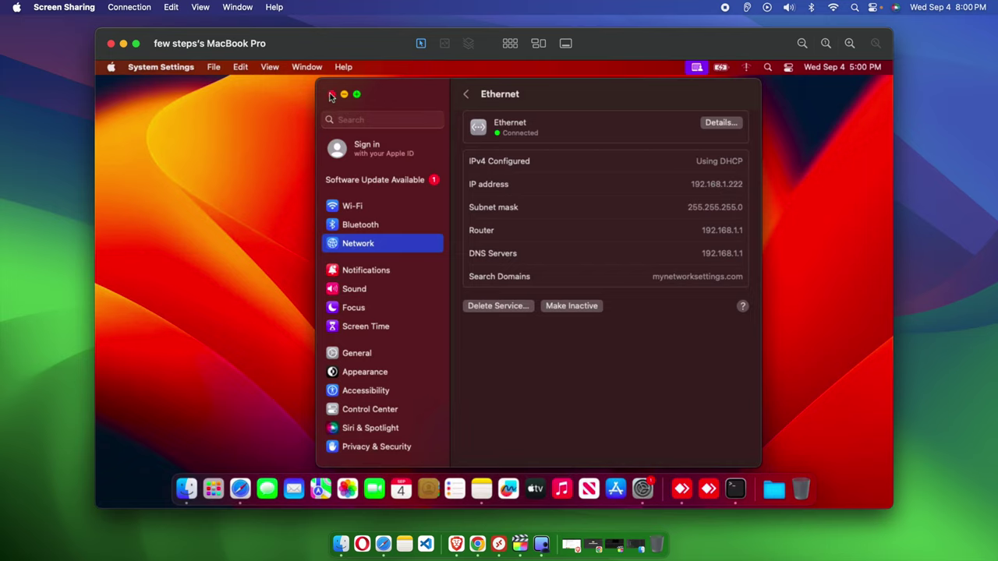
pyautogui.click(330, 94)
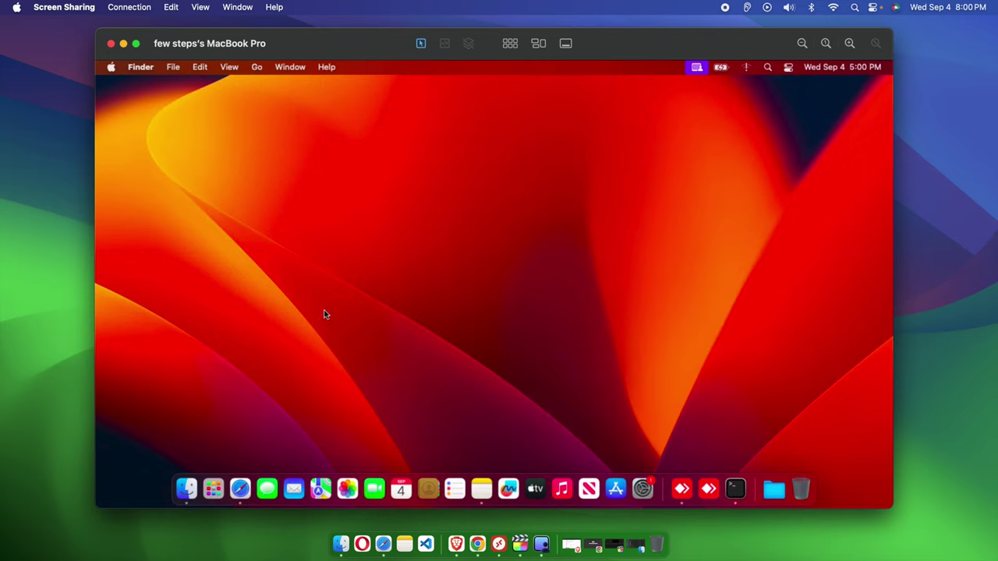